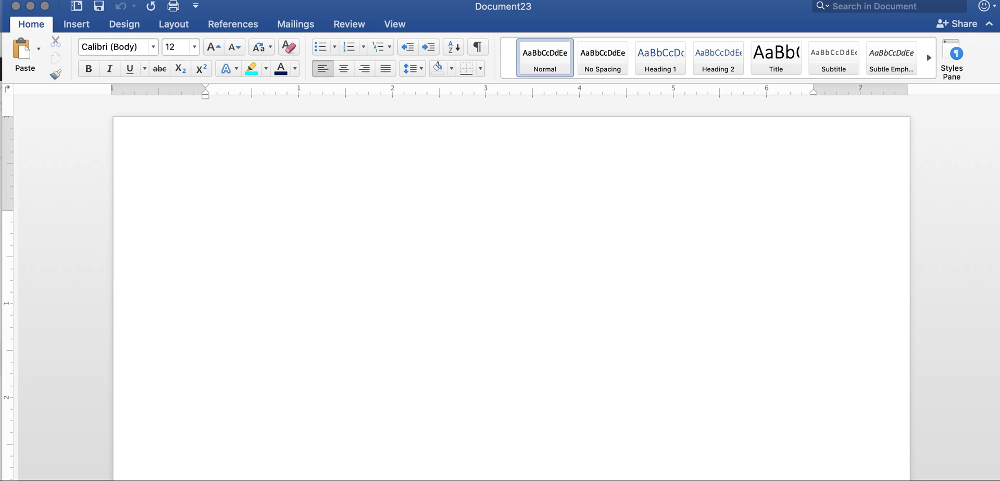
Step: Set the blank document's paragraph formatting to double line spacing with a 0.5" first-line special indent
{"action": "left_click", "coordinate": [214, 0]}
{"action": "left_click", "coordinate": [213, 0]}
{"action": "left_click", "coordinate": [214, 0]}
{"action": "left_click", "coordinate": [224, 24]}
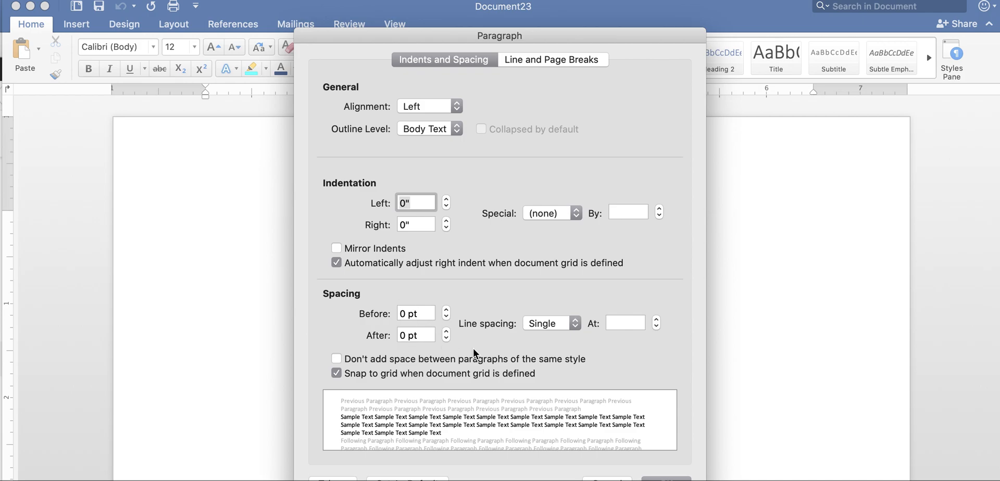
{"action": "left_click", "coordinate": [537, 326]}
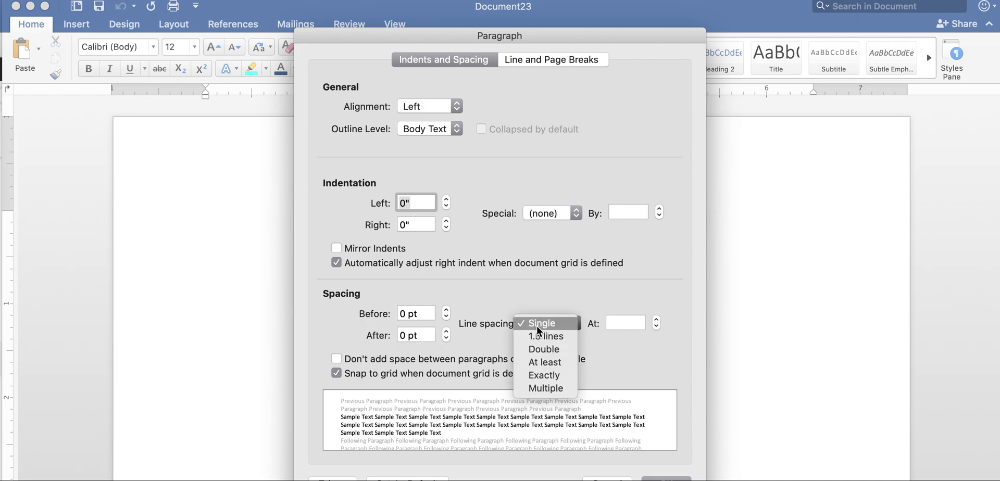
{"action": "left_click", "coordinate": [552, 350]}
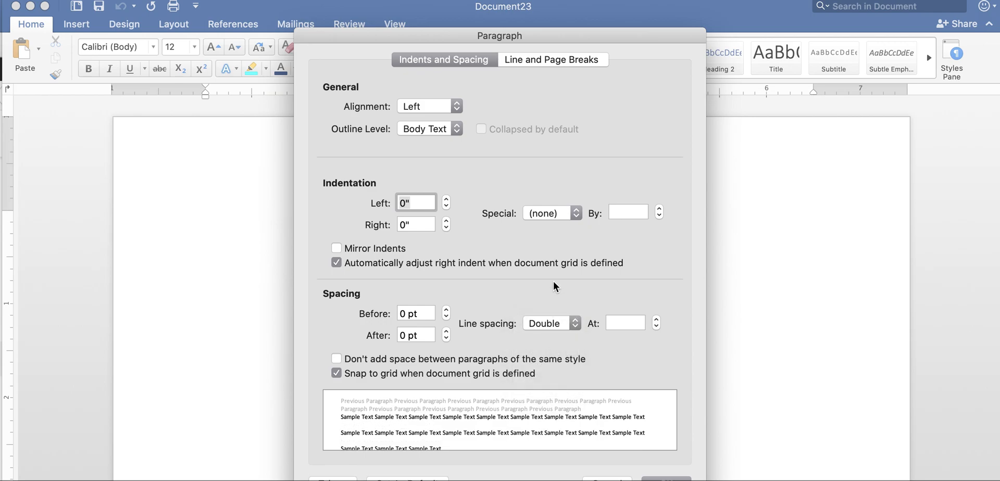
{"action": "left_click", "coordinate": [554, 209]}
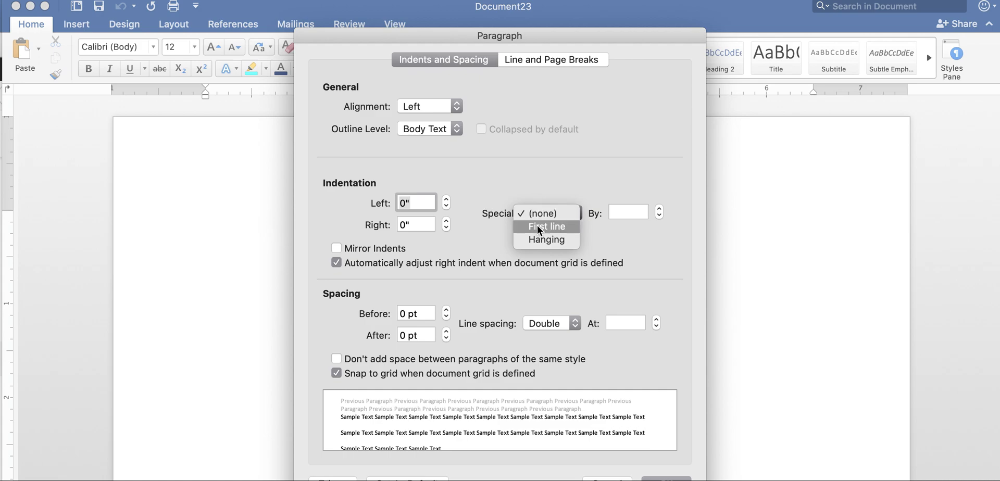
{"action": "left_click", "coordinate": [540, 226]}
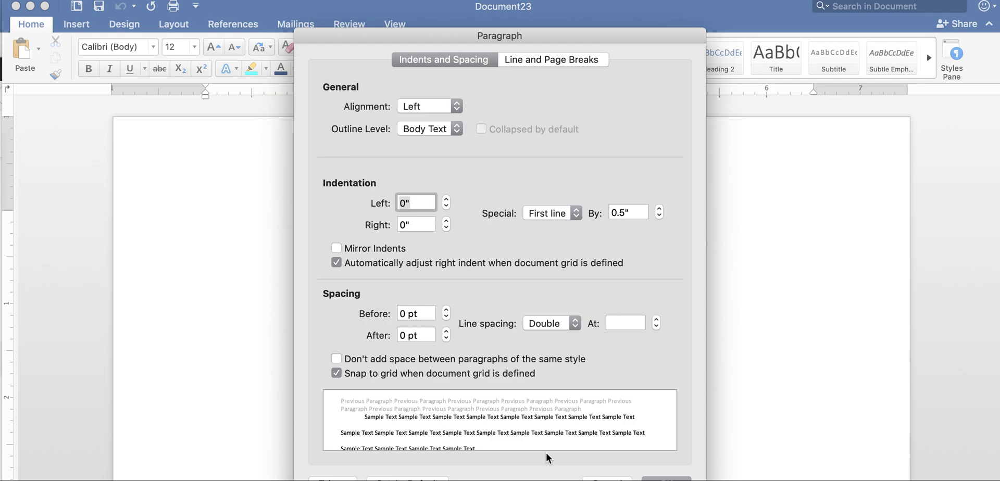
{"action": "left_click", "coordinate": [666, 478]}
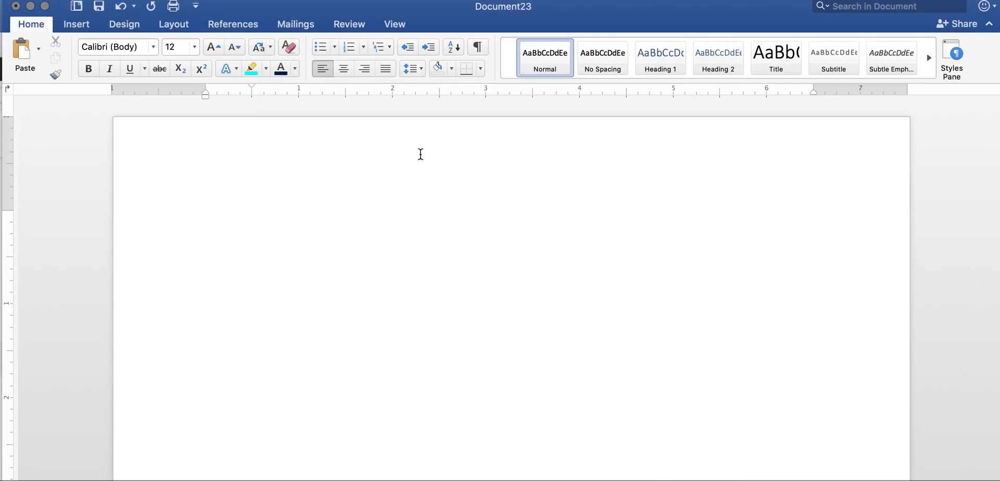
{"action": "left_click", "coordinate": [414, 70]}
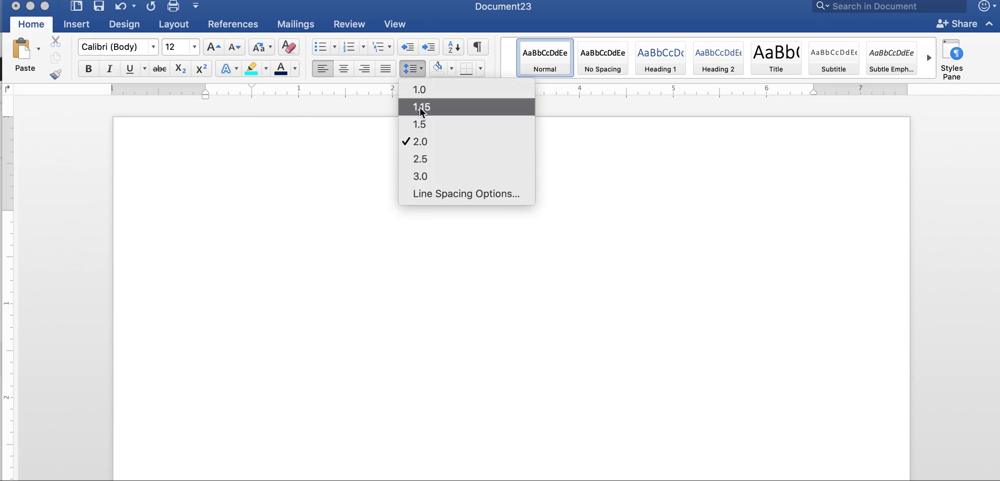
{"action": "left_click", "coordinate": [414, 77]}
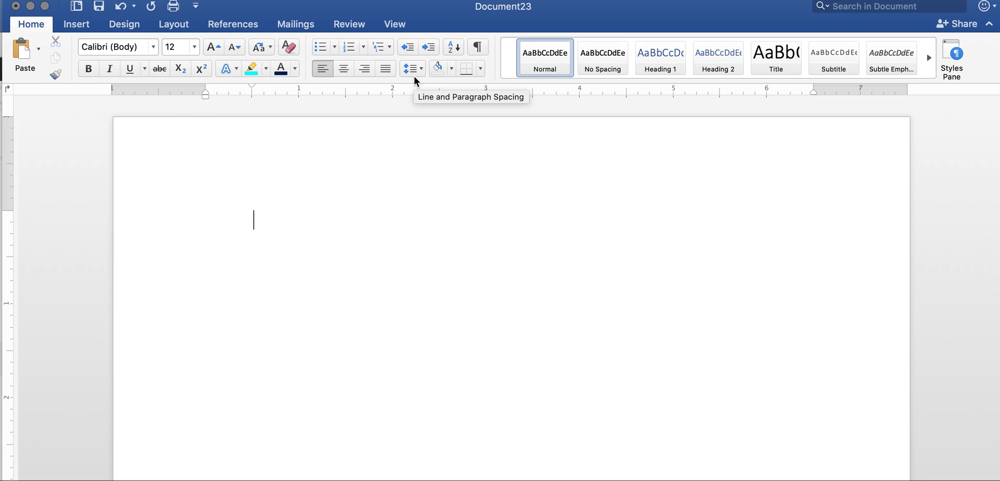
Step: Open the page header for editing and insert a right-aligned page number that also shows on the first page
{"action": "double_click", "coordinate": [407, 145]}
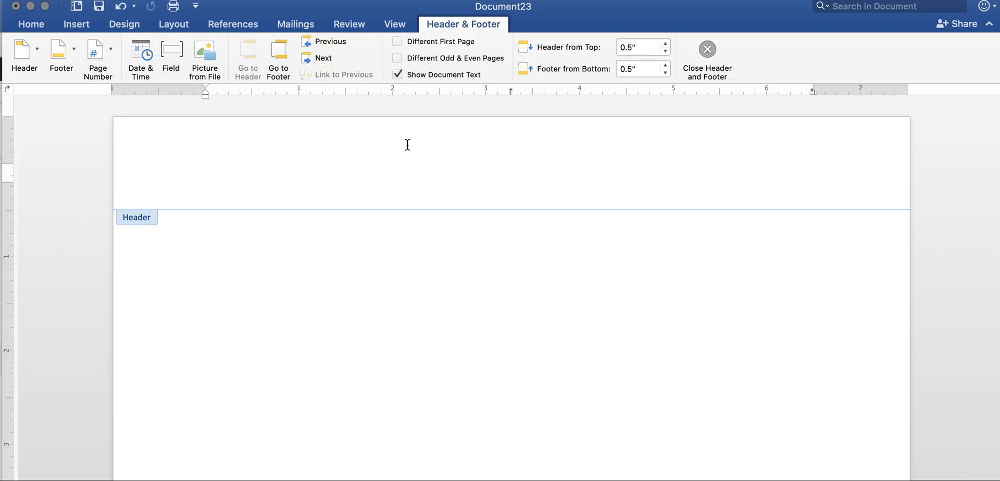
{"action": "left_click", "coordinate": [28, 26]}
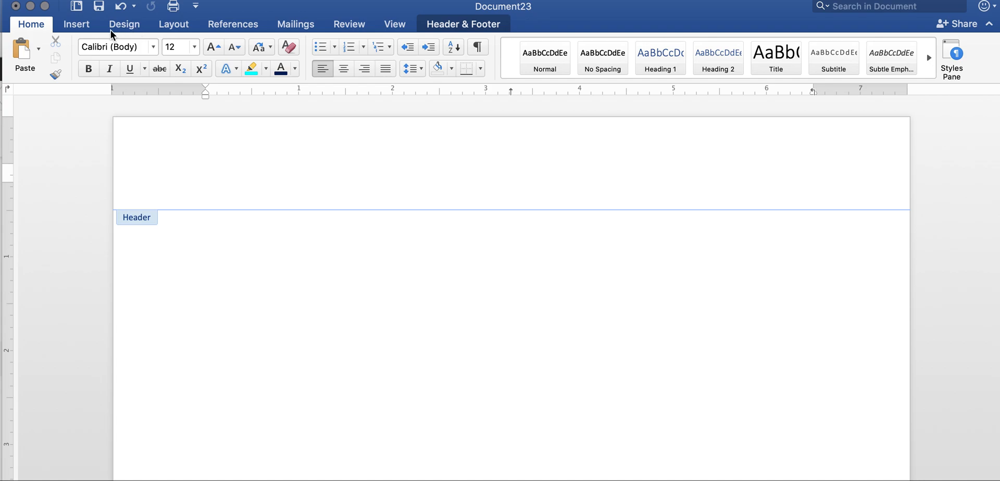
{"action": "left_click", "coordinate": [78, 26]}
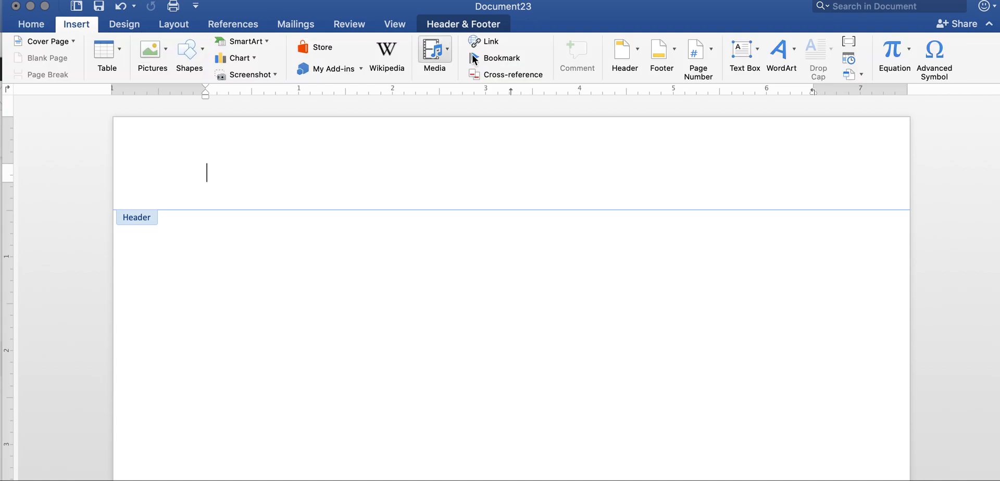
{"action": "left_click", "coordinate": [705, 52]}
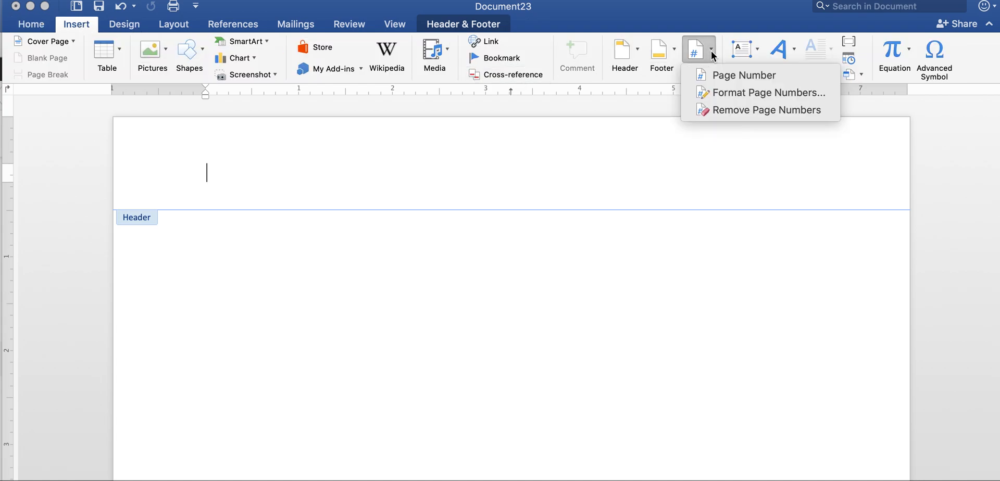
{"action": "left_click", "coordinate": [734, 74]}
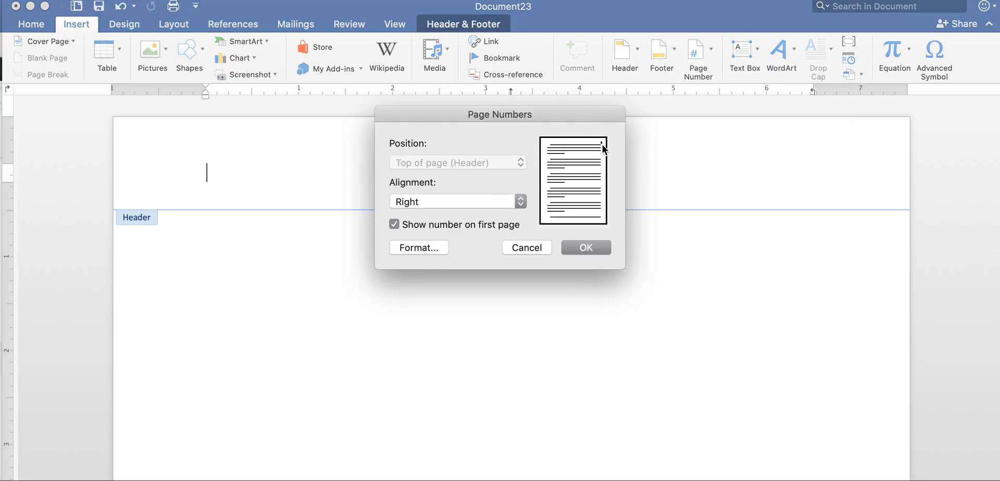
{"action": "left_click", "coordinate": [579, 248]}
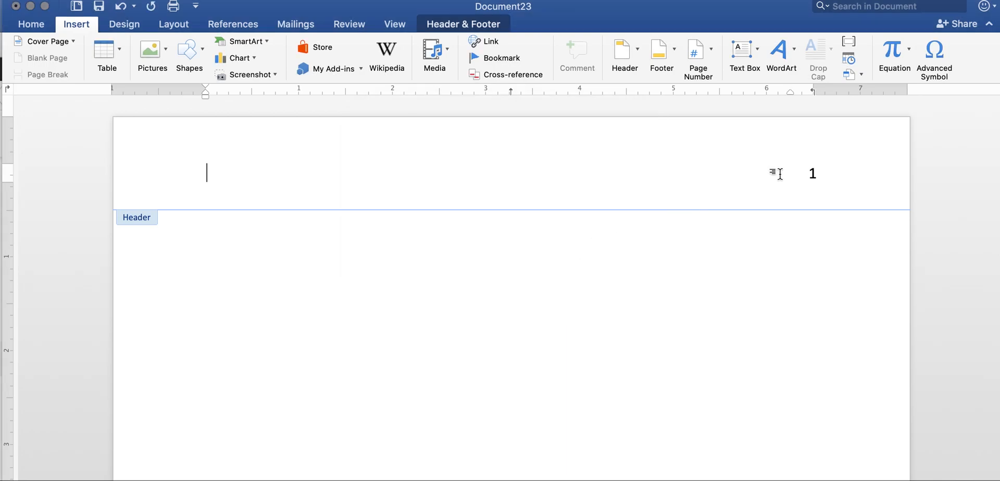
Step: Add right-aligned "Last Name" text before the page number in the header, and return to the document body
{"action": "left_click", "coordinate": [30, 24]}
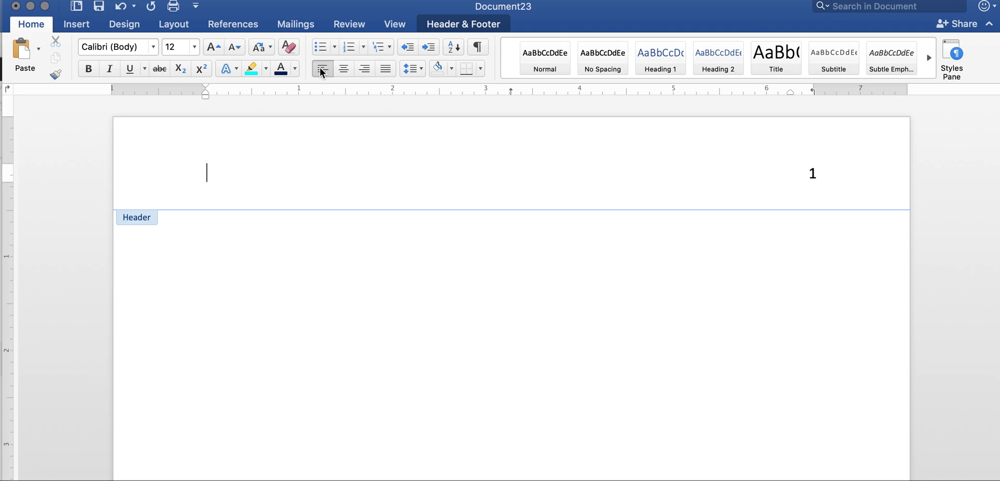
{"action": "left_click", "coordinate": [366, 69]}
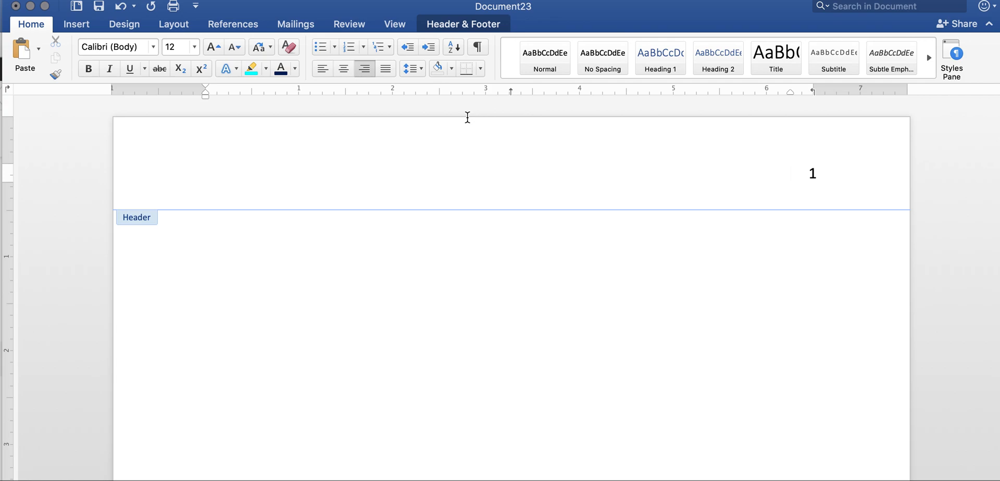
{"action": "type", "text": "Last Name"}
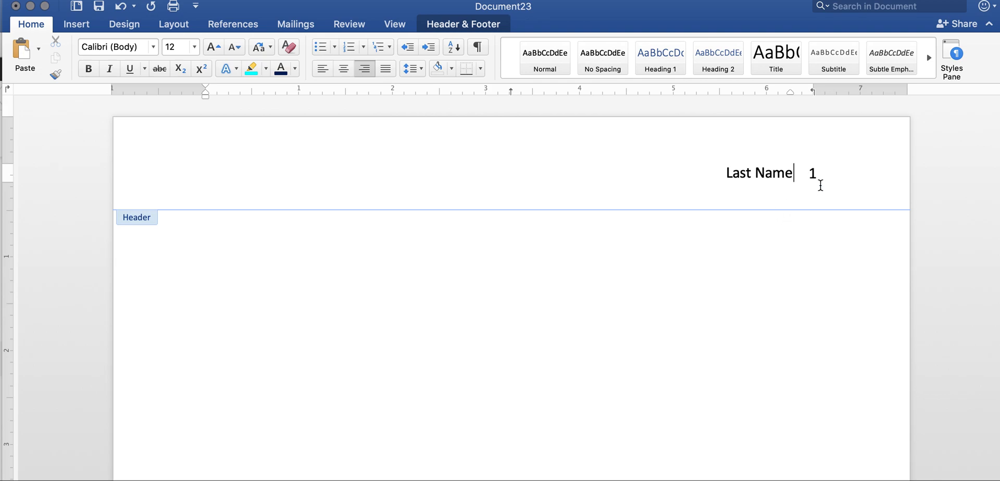
{"action": "double_click", "coordinate": [733, 266]}
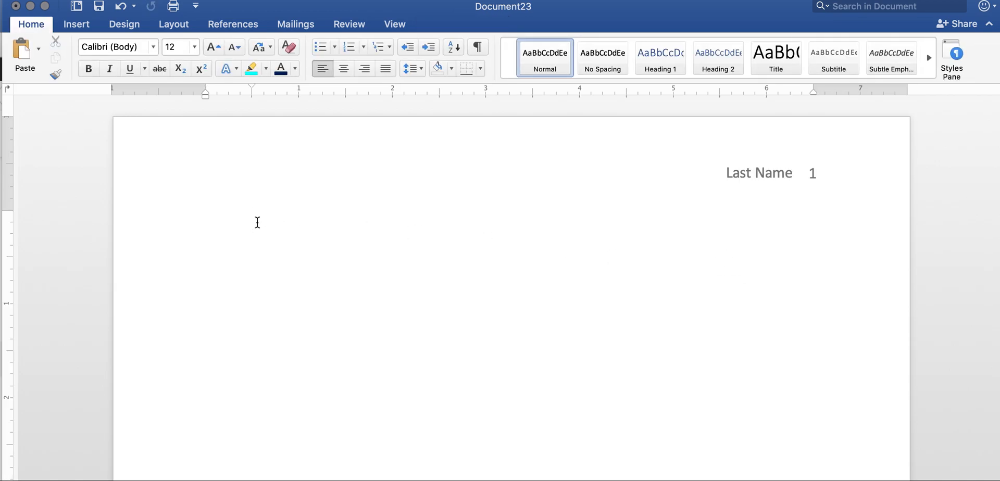
Step: Apply the Normal margins preset, with 1" on all sides of the page
{"action": "left_click", "coordinate": [170, 25]}
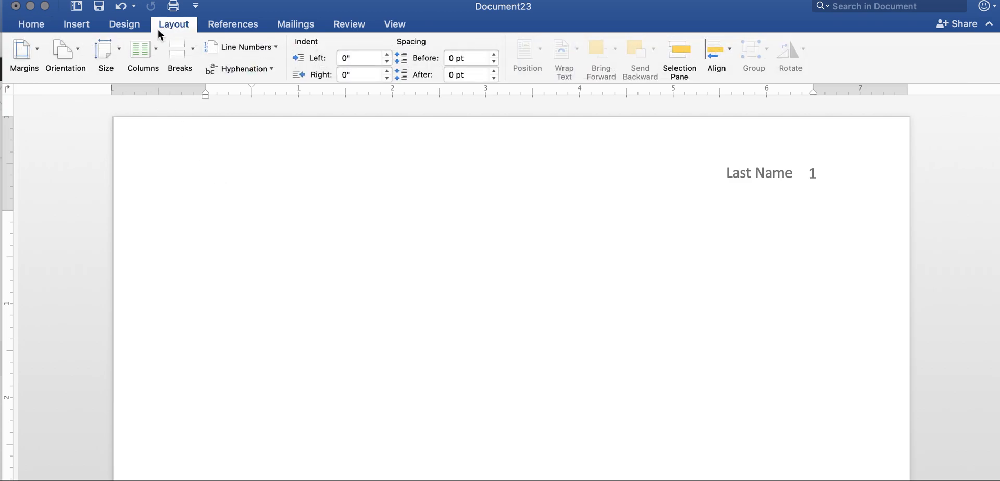
{"action": "left_click", "coordinate": [39, 55]}
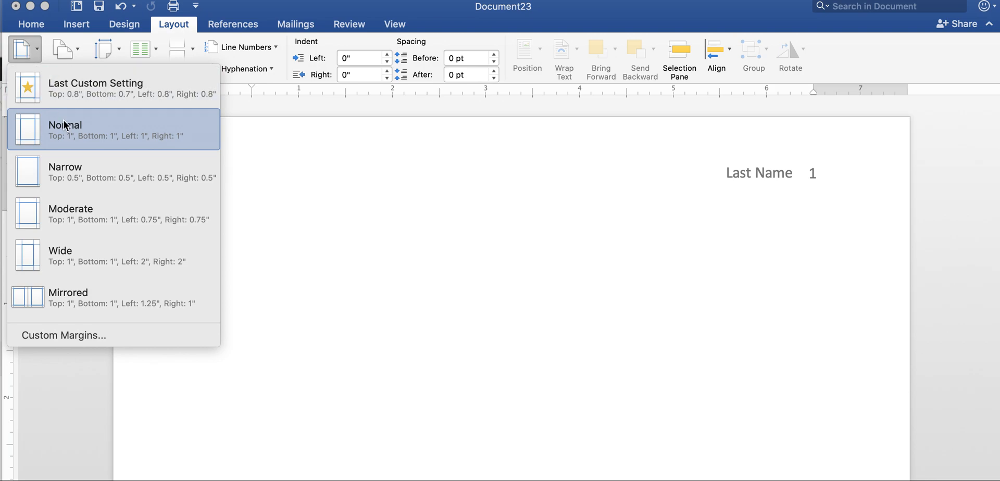
{"action": "left_click", "coordinate": [74, 137]}
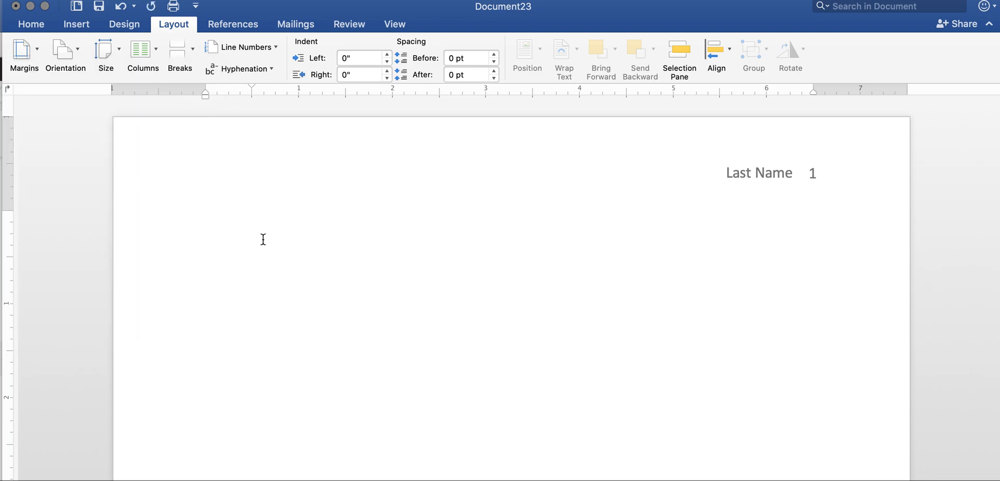
Step: Enter "Name" and "Professor's Name" as the first two lines of the essay's heading block
{"action": "type", "text": "NAm"}
{"action": "key", "text": "BackSpace"}
{"action": "key", "text": "BackSpace"}
{"action": "type", "text": "ame"}
{"action": "key", "text": "Return"}
{"action": "type", "text": "Professor's Name"}
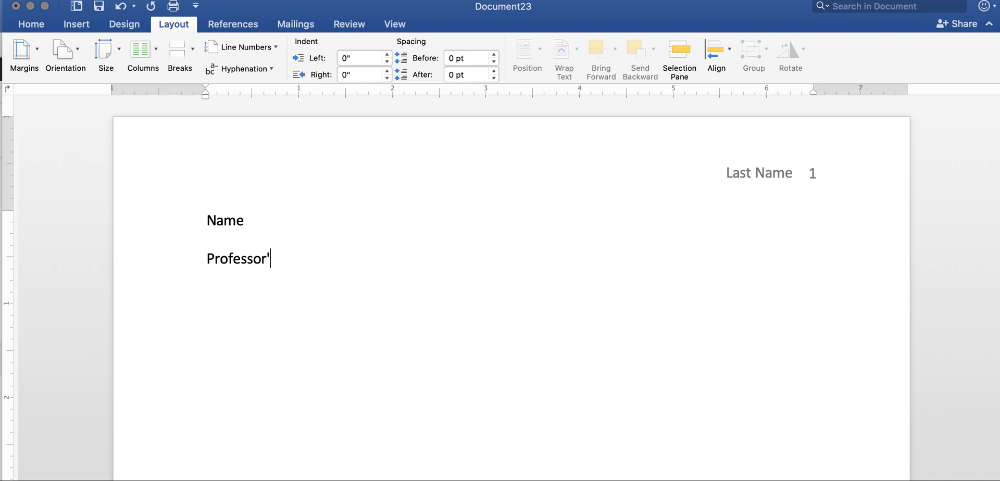
Step: Complete the heading block with the course line "EGL 1010: DL..." and a "Date" line
{"action": "key", "text": "Return"}
{"action": "type", "text": "Cours"}
{"action": "key", "text": "BackSpace"}
{"action": "key", "text": "BackSpace"}
{"action": "key", "text": "BackSpace"}
{"action": "key", "text": "BackSpace"}
{"action": "key", "text": "BackSpace"}
{"action": "type", "text": "EGL 1"}
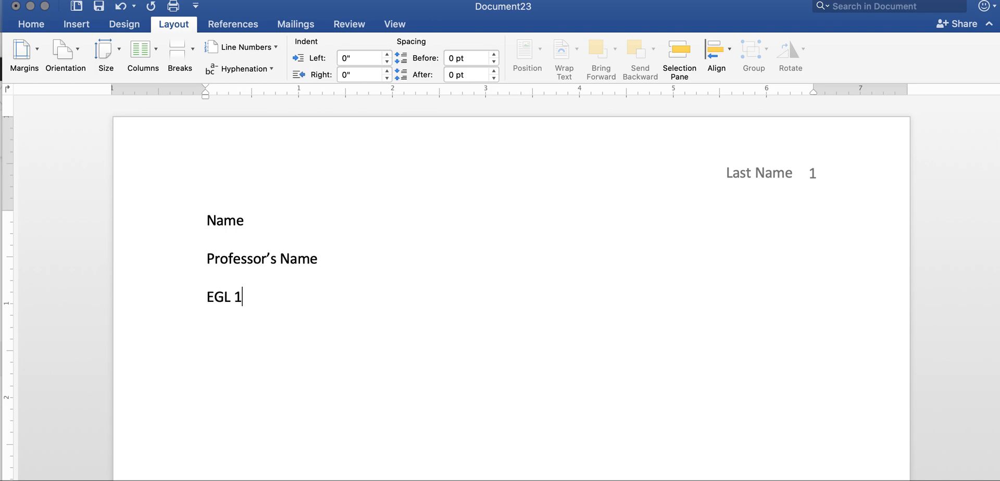
{"action": "type", "text": "010: DL..."}
{"action": "key", "text": "Return"}
{"action": "type", "text": "Date"}
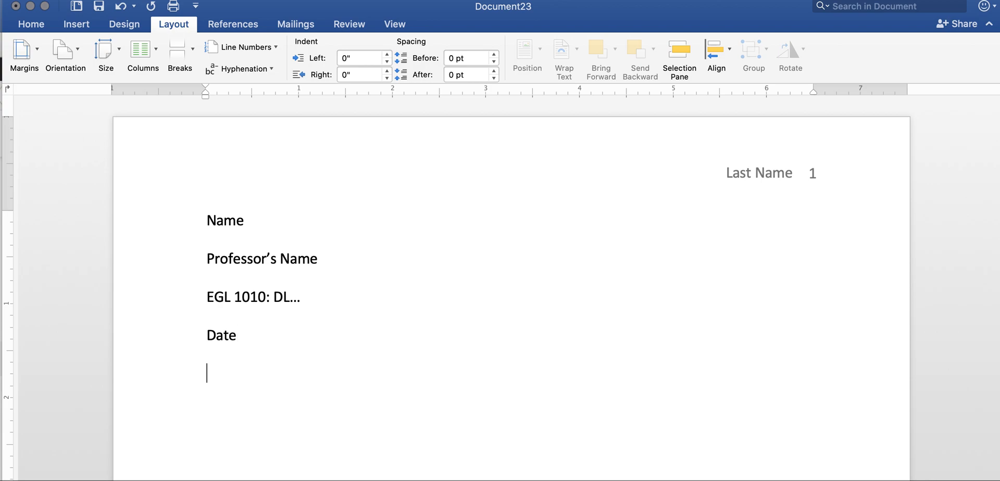
Step: Add a centered title line reading "Create Your Title" below the date
{"action": "left_click", "coordinate": [36, 25]}
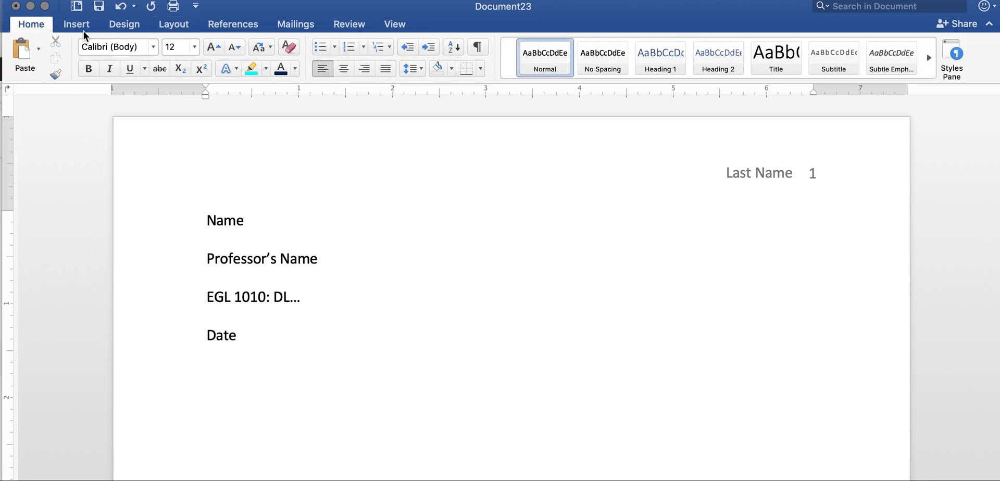
{"action": "left_click", "coordinate": [349, 70]}
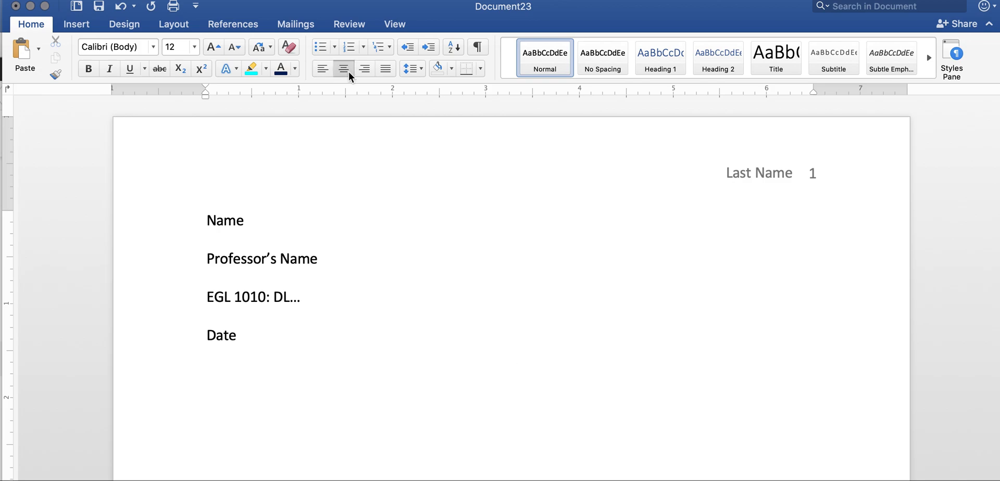
{"action": "type", "text": "CREA"}
{"action": "key", "text": "BackSpace"}
{"action": "key", "text": "BackSpace"}
{"action": "key", "text": "BackSpace"}
{"action": "type", "text": "reate Your "}
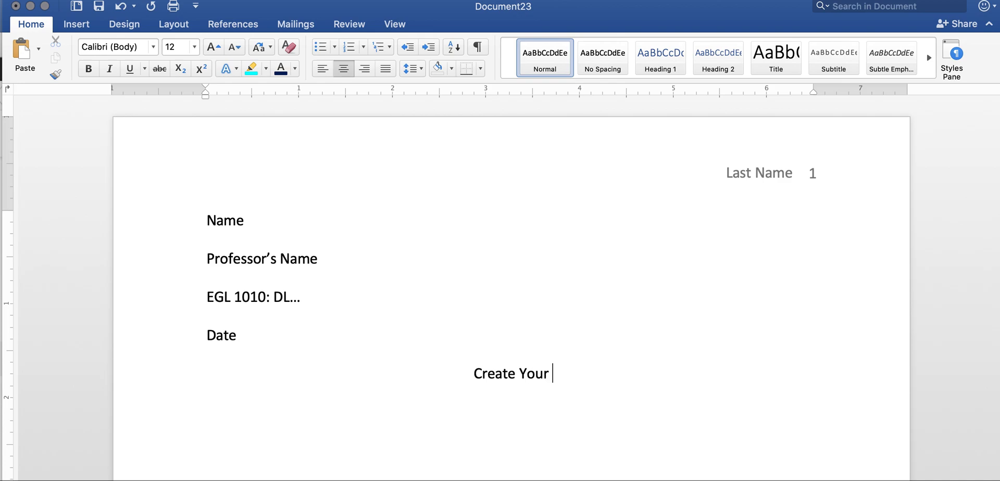
{"action": "type", "text": "Title"}
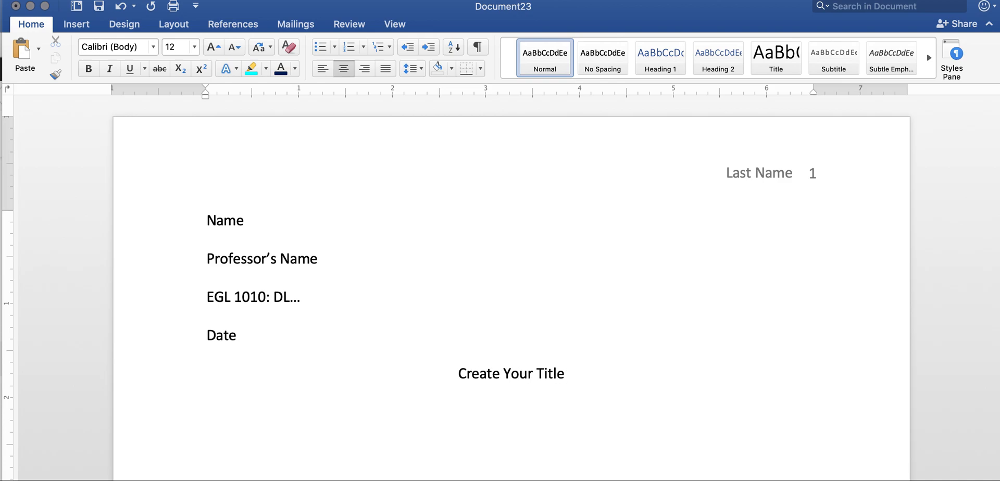
Step: Start a left-aligned, indented body paragraph below the title, beginning with "Begin typing out your essay..."
{"action": "key", "text": "Return"}
{"action": "left_click", "coordinate": [322, 70]}
{"action": "key", "text": "Tab"}
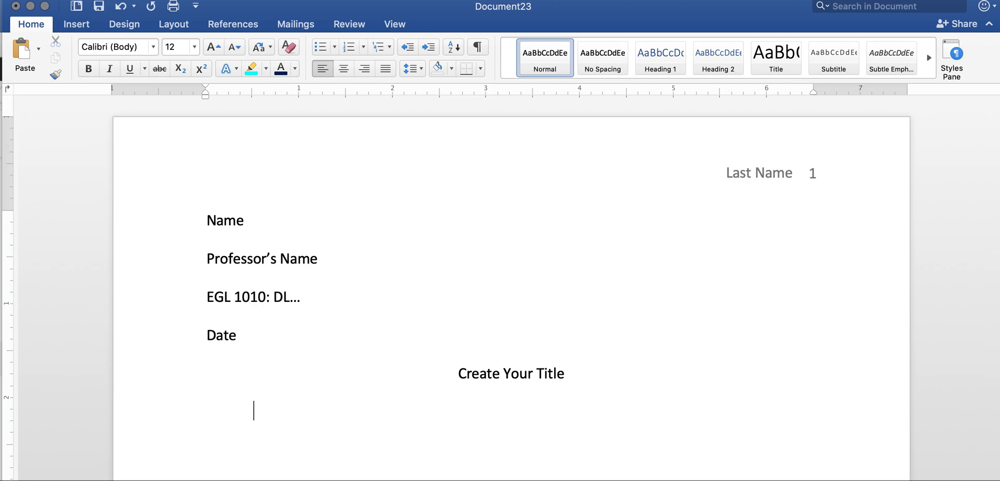
{"action": "type", "text": "Begin typing out y"}
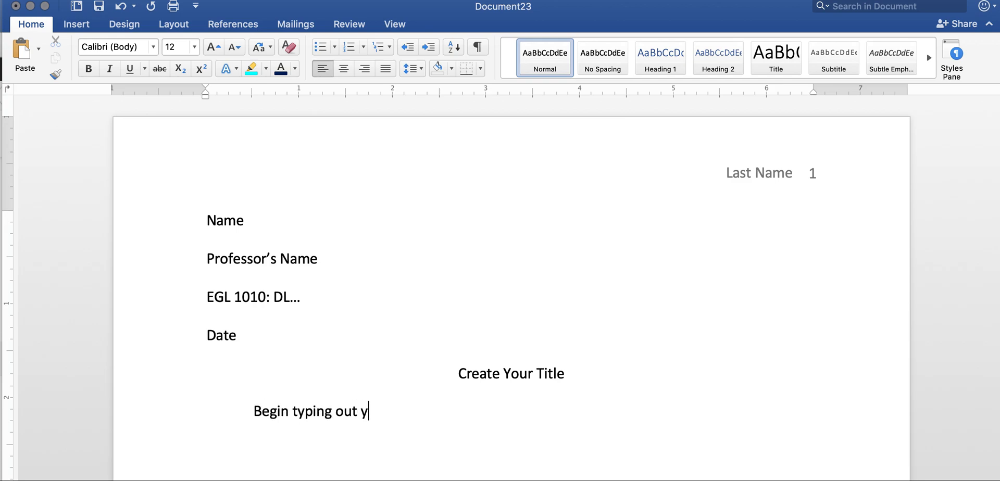
{"action": "type", "text": "our essay,"}
{"action": "key", "text": "BackSpace"}
{"action": "type", "text": "... E"}
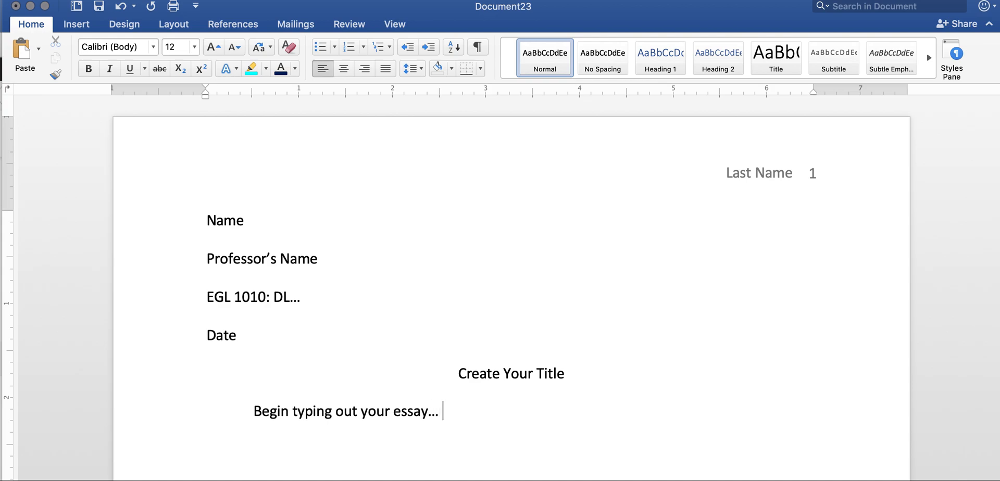
Step: Continue the first body paragraph with "Each paragraph should be indented. And there shouldn't be extra lines between paragraphs."
{"action": "type", "text": "ach paragr"}
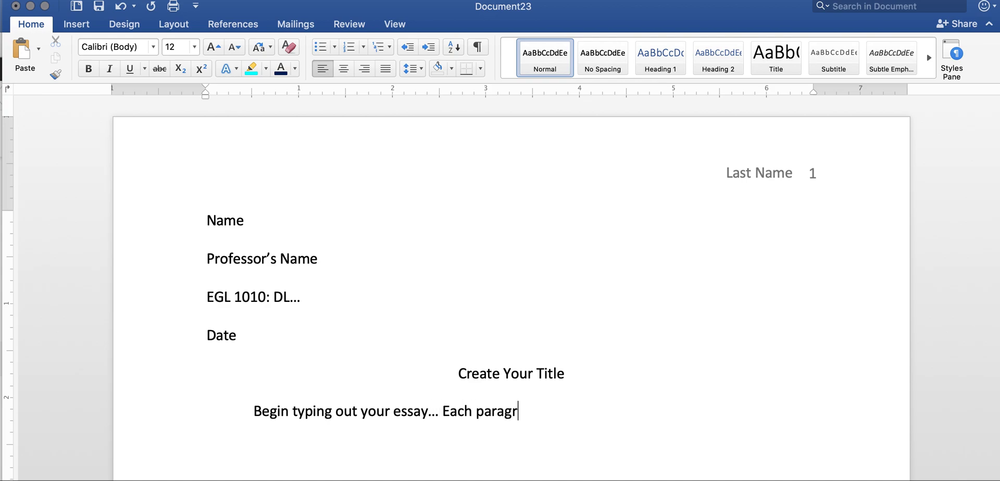
{"action": "type", "text": "aph should be i"}
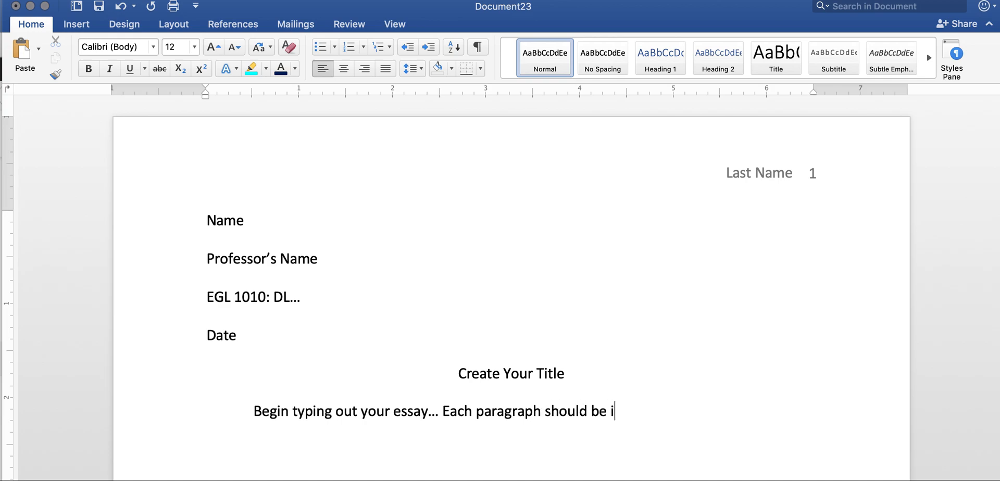
{"action": "type", "text": "ndented. And"}
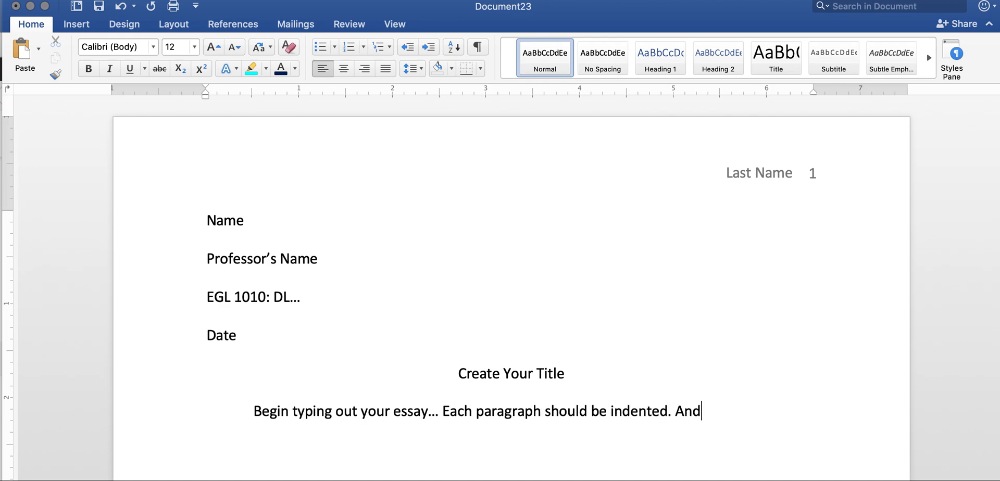
{"action": "type", "text": " there shouldn't be ex"}
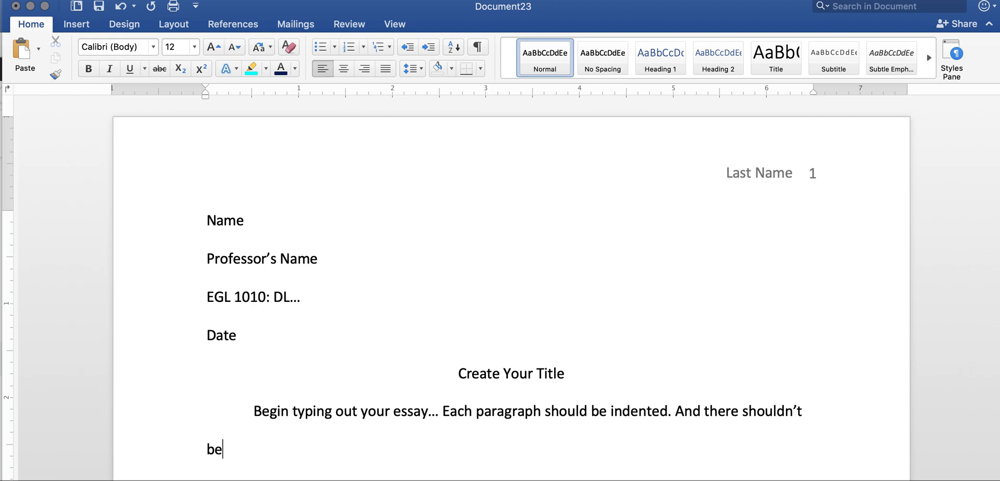
{"action": "type", "text": "tra lines"}
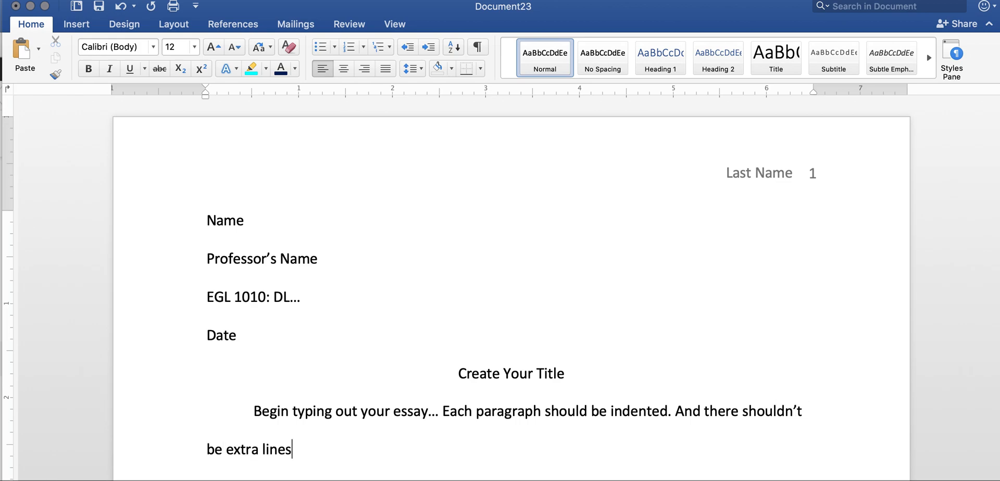
{"action": "type", "text": " between p"}
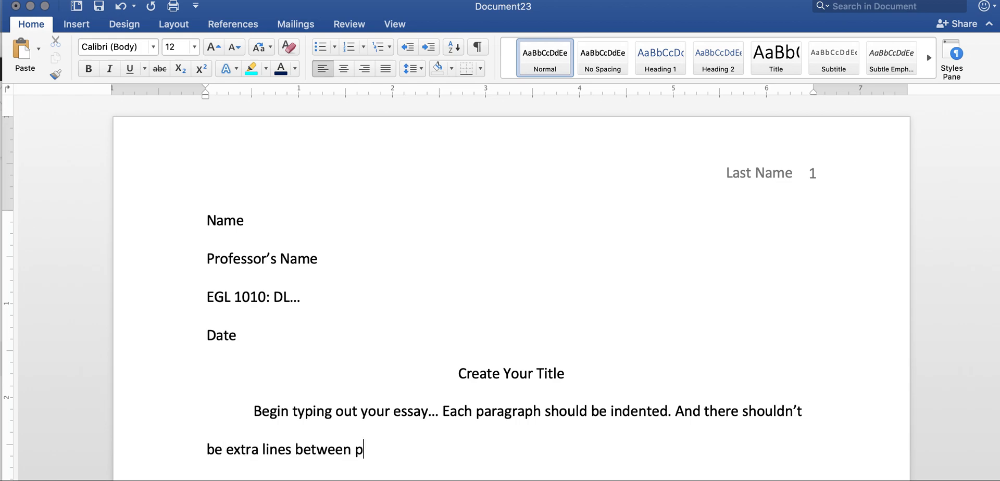
{"action": "type", "text": "aragraphs."}
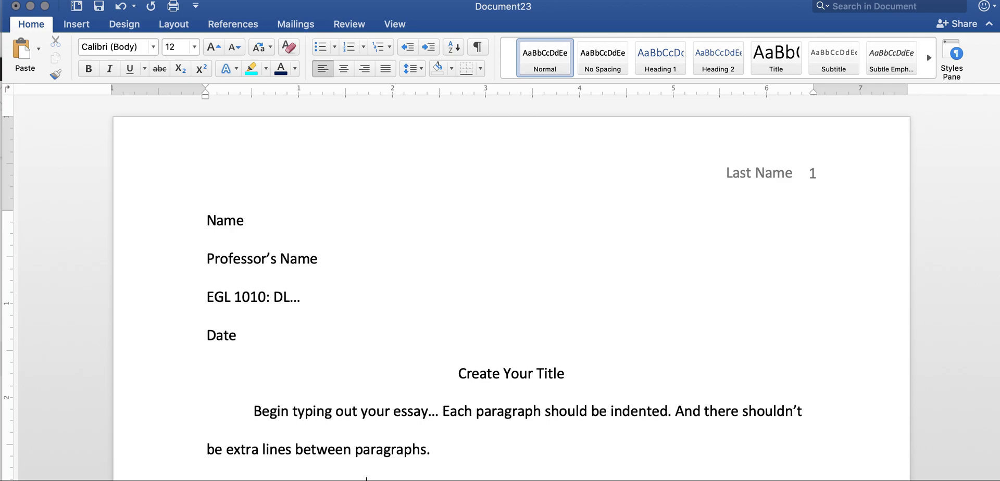
Step: Add a second indented body paragraph reading "When you start a new paragraph..."
{"action": "key", "text": "Return"}
{"action": "key", "text": "Tab"}
{"action": "type", "text": "When you start a"}
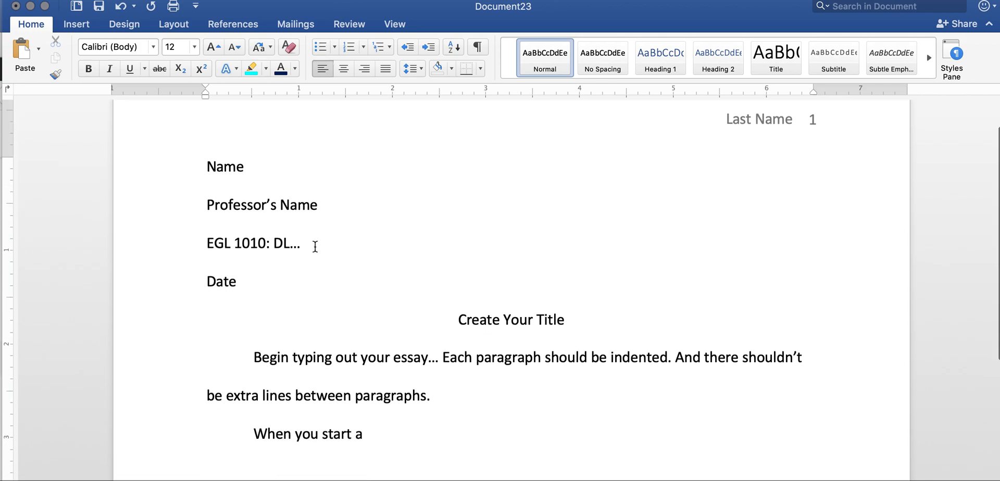
{"action": "type", "text": " new paragraph..."}
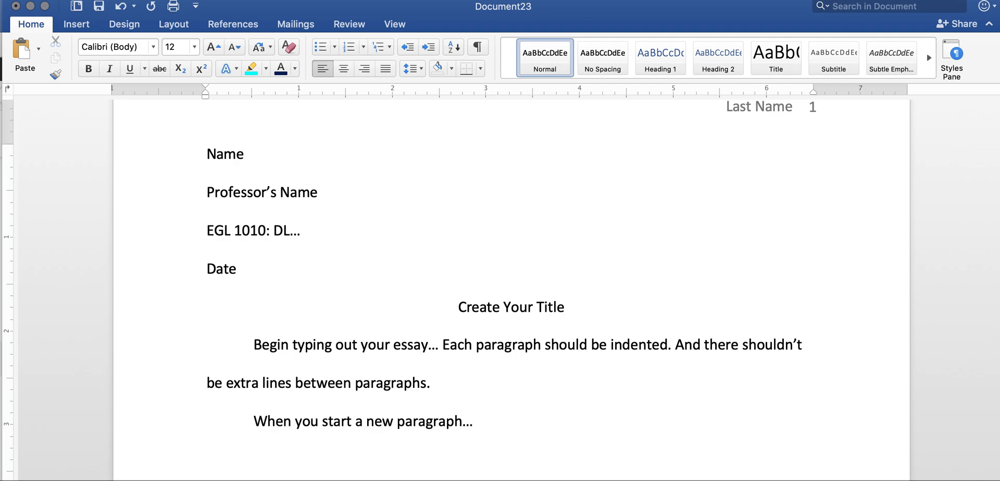
Step: Insert a page break on a new line after the second body paragraph
{"action": "key", "text": "Return"}
{"action": "scroll", "coordinate": [305, 300], "scroll_direction": "down", "scroll_amount": 3}
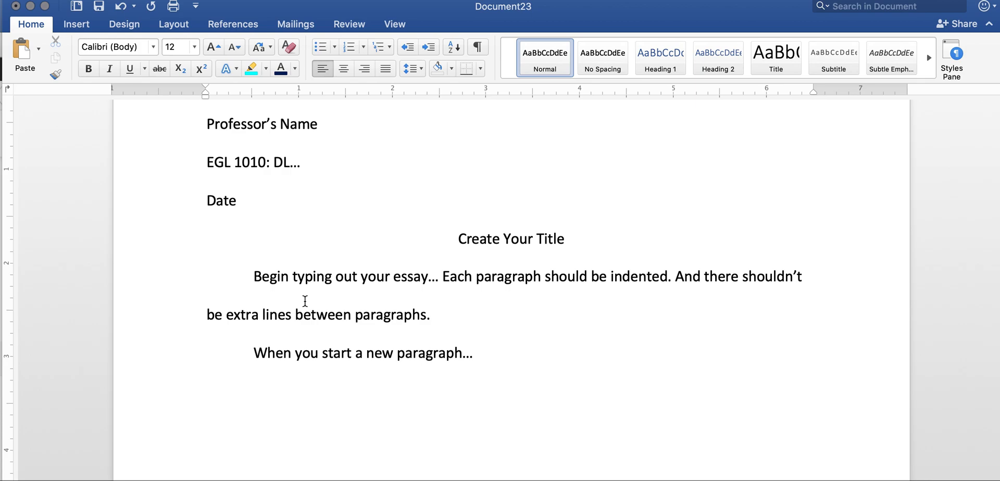
{"action": "left_click", "coordinate": [83, 24]}
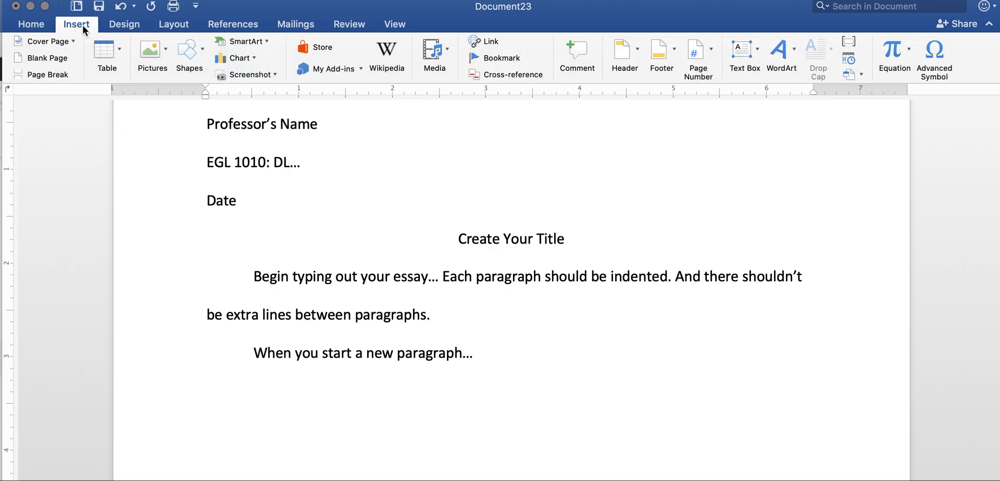
{"action": "left_click", "coordinate": [59, 76]}
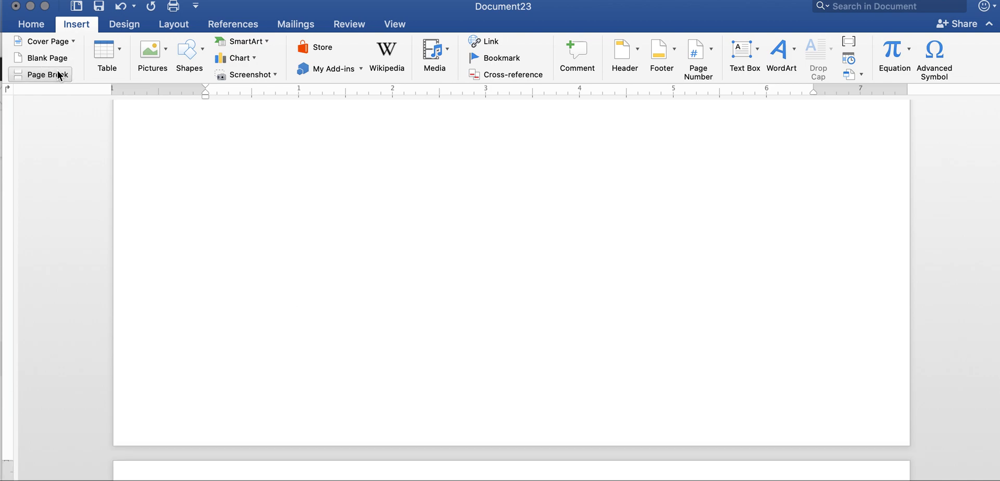
Step: Add a centered "References" heading on the new page
{"action": "scroll", "coordinate": [235, 193], "scroll_direction": "down", "scroll_amount": 5}
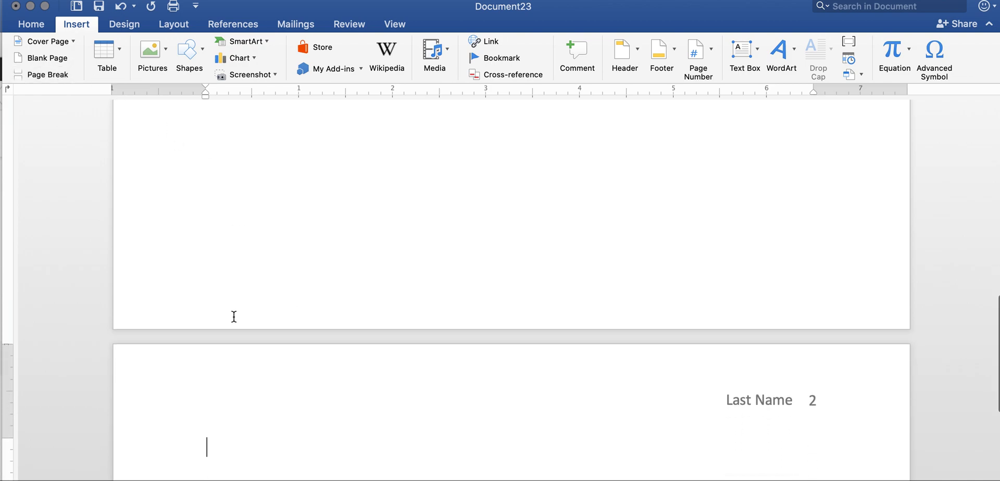
{"action": "scroll", "coordinate": [234, 314], "scroll_direction": "down", "scroll_amount": 3}
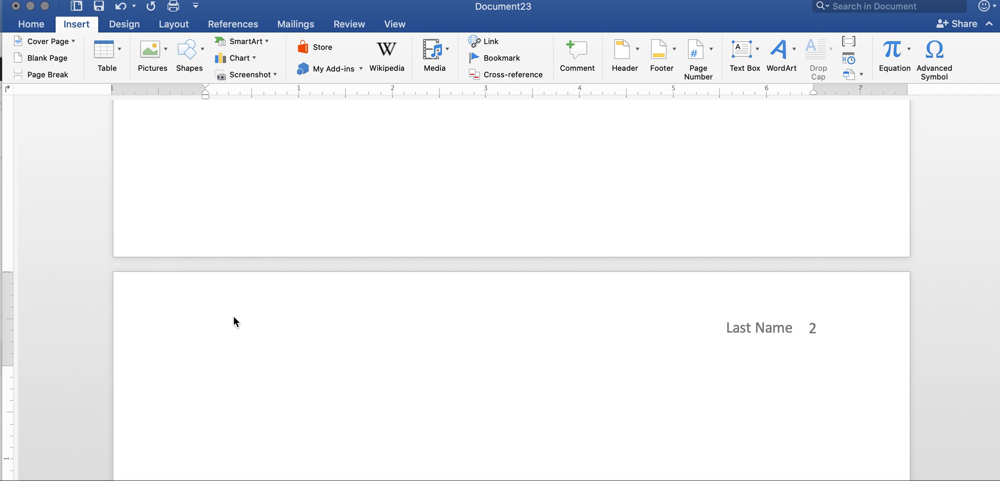
{"action": "left_click", "coordinate": [31, 24]}
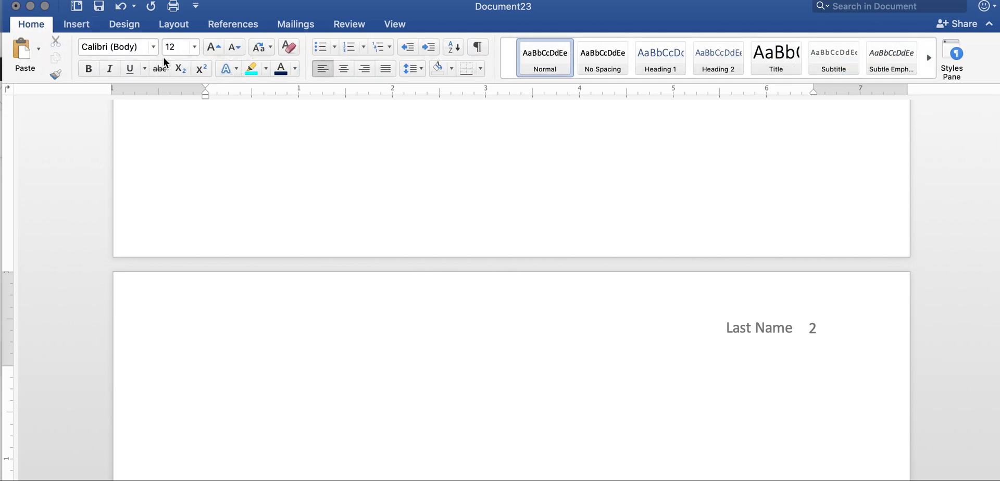
{"action": "left_click", "coordinate": [343, 69]}
{"action": "type", "text": "R"}
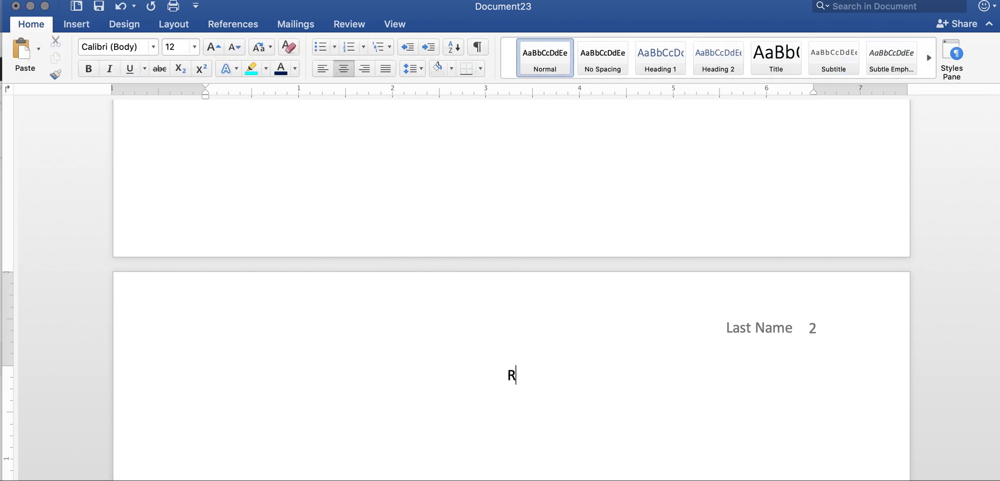
{"action": "type", "text": "eferences"}
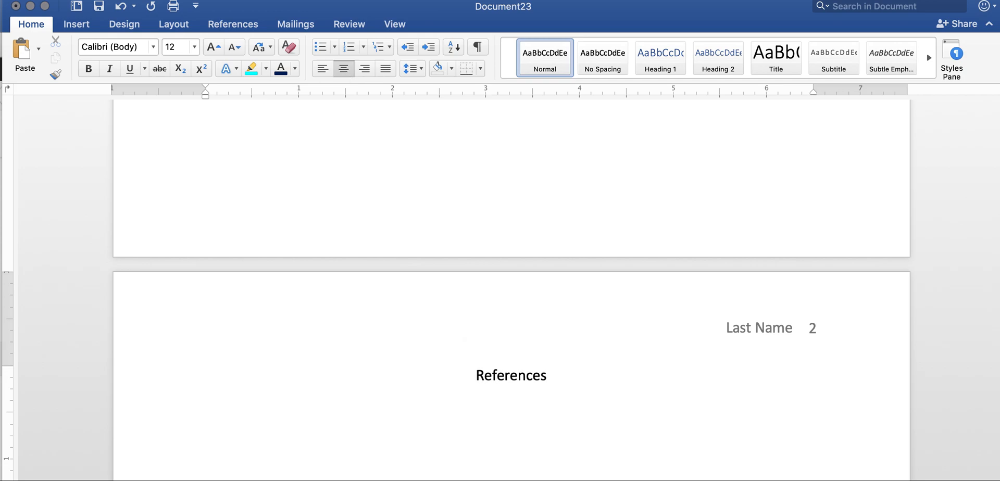
Step: Insert a long run of blank lines after "When you start a new paragraph..." to simulate a longer essay body
{"action": "scroll", "coordinate": [400, 160], "scroll_direction": "up", "scroll_amount": 10}
{"action": "left_click", "coordinate": [504, 181]}
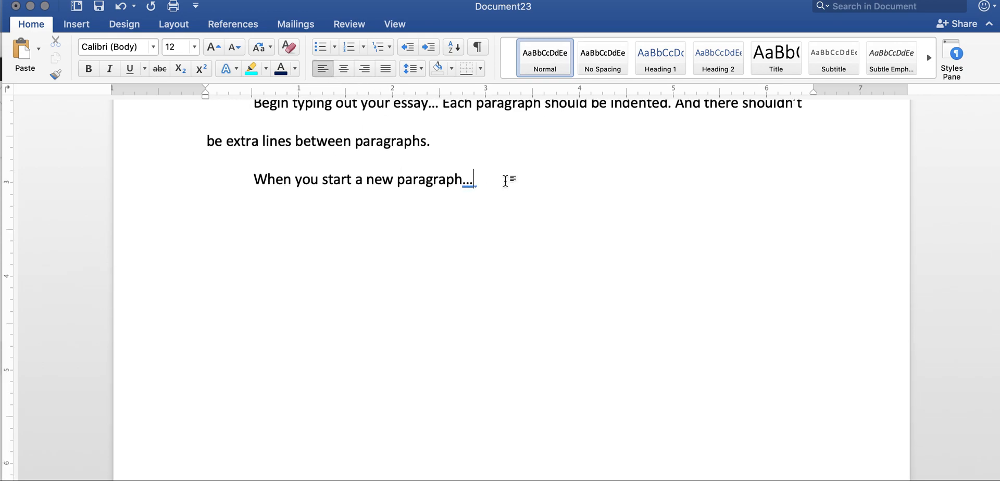
{"action": "key", "text": "Return"}
{"action": "key", "text": "Return"}
{"action": "key", "text": "Return"}
{"action": "key", "text": "Return"}
{"action": "key", "text": "Return"}
{"action": "key", "text": "Return"}
{"action": "key", "text": "Return"}
{"action": "key", "text": "Return"}
{"action": "key", "text": "Return"}
{"action": "key", "text": "Return"}
{"action": "key", "text": "Return"}
{"action": "key", "text": "Return"}
{"action": "key", "text": "Return"}
{"action": "key", "text": "Return"}
{"action": "key", "text": "Return"}
{"action": "key", "text": "Return"}
{"action": "key", "text": "Return"}
{"action": "key", "text": "Return"}
{"action": "key", "text": "Return"}
{"action": "key", "text": "Return"}
{"action": "key", "text": "Return"}
{"action": "key", "text": "Return"}
{"action": "key", "text": "Return"}
{"action": "key", "text": "Return"}
{"action": "key", "text": "Return"}
{"action": "key", "text": "Return"}
{"action": "key", "text": "Return"}
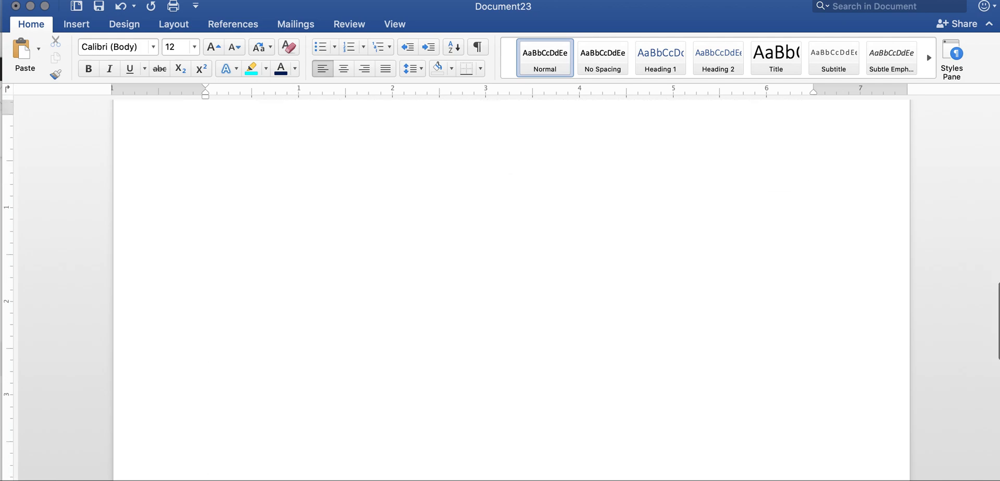
Step: Add filler text "Dd" and many more blank lines to the essay body, ending with a check of the References page
{"action": "scroll", "coordinate": [511, 290], "scroll_direction": "down", "scroll_amount": 5}
{"action": "scroll", "coordinate": [512, 290], "scroll_direction": "up", "scroll_amount": 13}
{"action": "type", "text": "dd"}
{"action": "key", "text": "Return"}
{"action": "key", "text": "Return"}
{"action": "key", "text": "Return"}
{"action": "key", "text": "Return"}
{"action": "key", "text": "Return"}
{"action": "key", "text": "Return"}
{"action": "key", "text": "Return"}
{"action": "key", "text": "Return"}
{"action": "key", "text": "Return"}
{"action": "key", "text": "Return"}
{"action": "key", "text": "Return"}
{"action": "key", "text": "Return"}
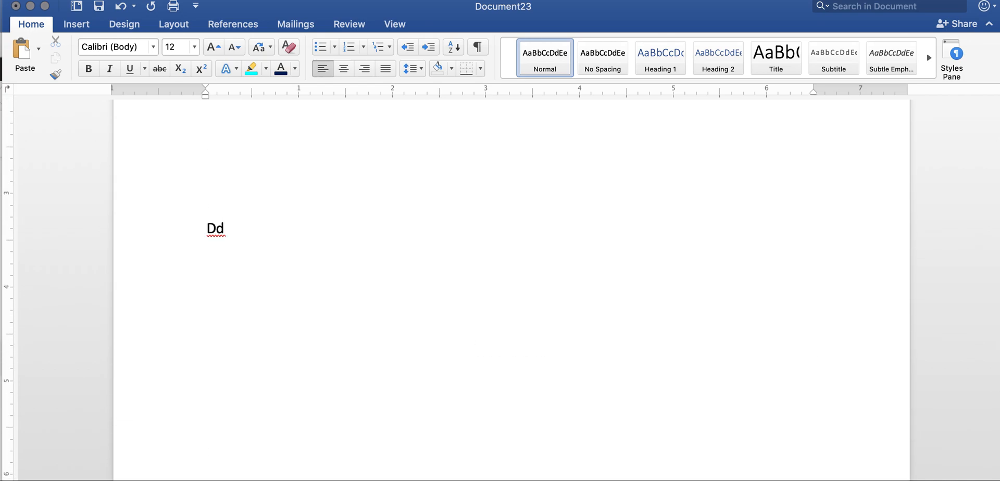
{"action": "key", "text": "Return"}
{"action": "key", "text": "Return"}
{"action": "key", "text": "Return"}
{"action": "key", "text": "Return"}
{"action": "key", "text": "Return"}
{"action": "key", "text": "Return"}
{"action": "key", "text": "Return"}
{"action": "key", "text": "Return"}
{"action": "key", "text": "Return"}
{"action": "key", "text": "Return"}
{"action": "key", "text": "Return"}
{"action": "key", "text": "Return"}
{"action": "key", "text": "Return"}
{"action": "key", "text": "Return"}
{"action": "key", "text": "Return"}
{"action": "key", "text": "Return"}
{"action": "key", "text": "Return"}
{"action": "key", "text": "Return"}
{"action": "key", "text": "Return"}
{"action": "key", "text": "Return"}
{"action": "scroll", "coordinate": [548, 203], "scroll_direction": "down", "scroll_amount": 8}
{"action": "scroll", "coordinate": [548, 203], "scroll_direction": "down", "scroll_amount": 5}
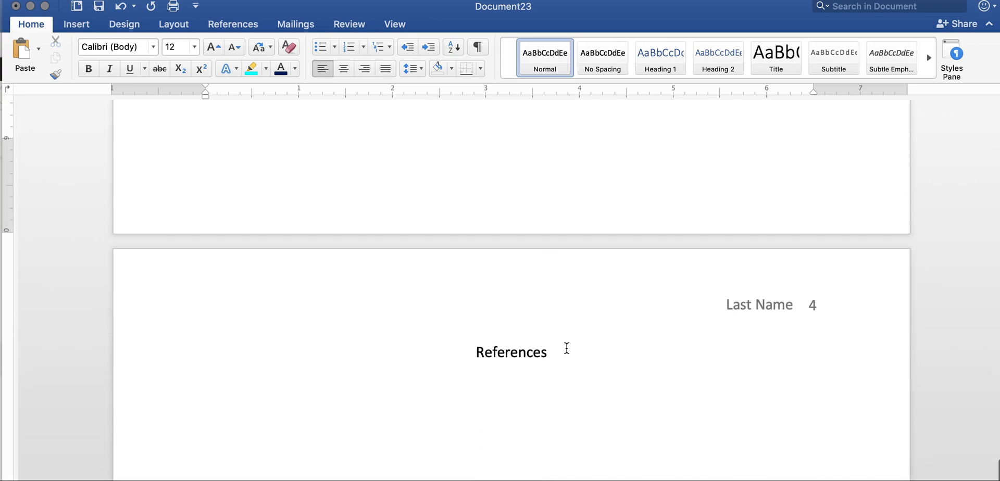